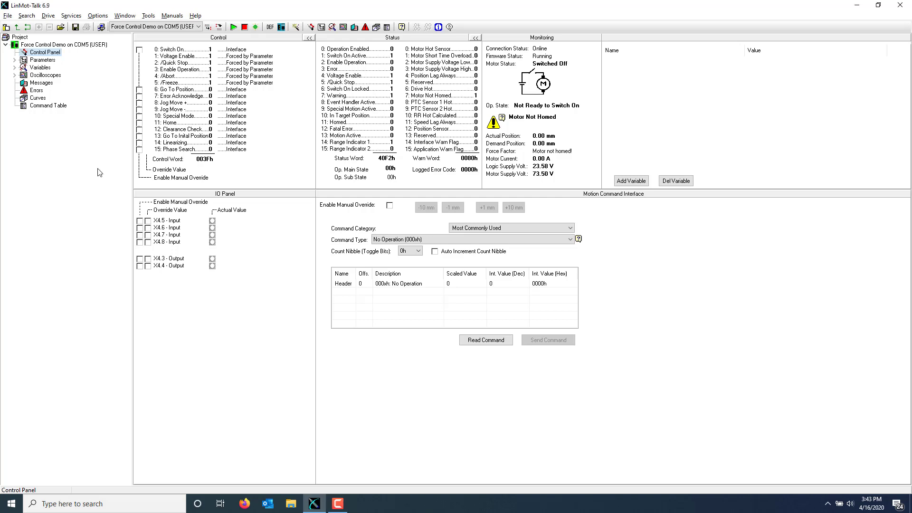
Step: Check the drive's access code settings, then close them
click(48, 17)
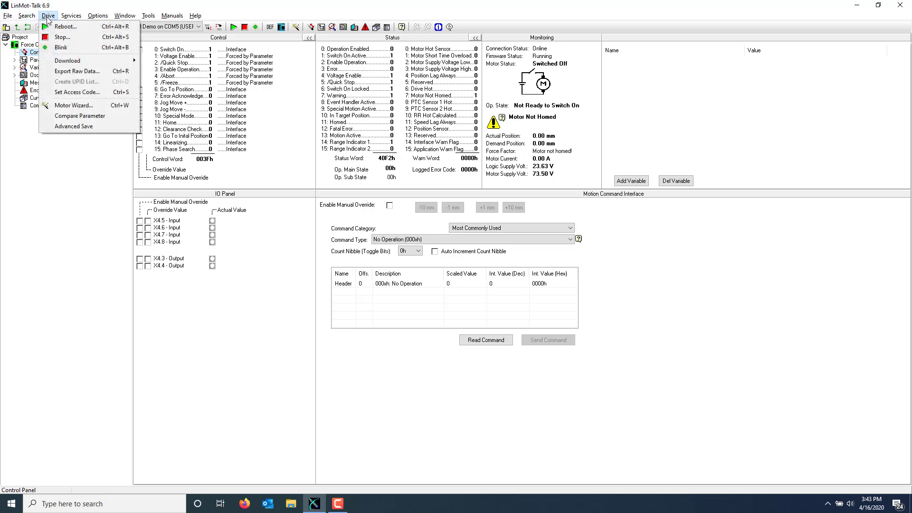
click(58, 92)
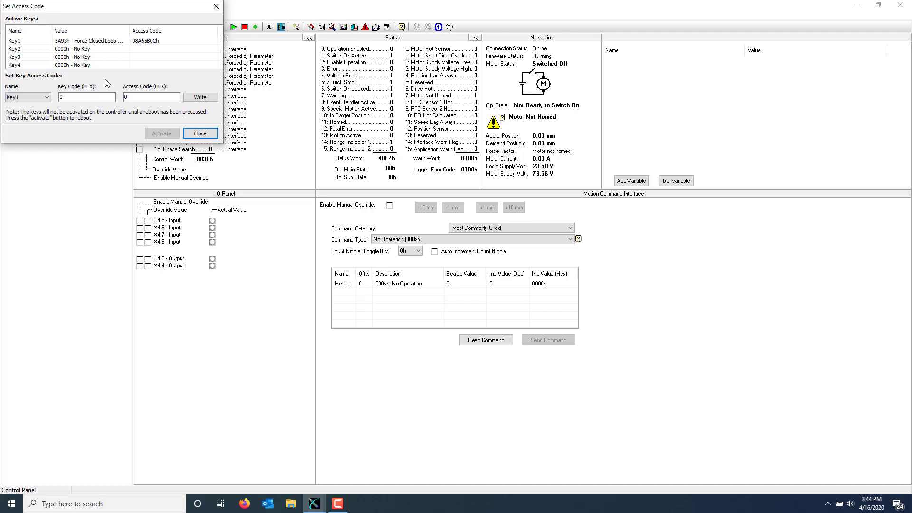
key(Escape)
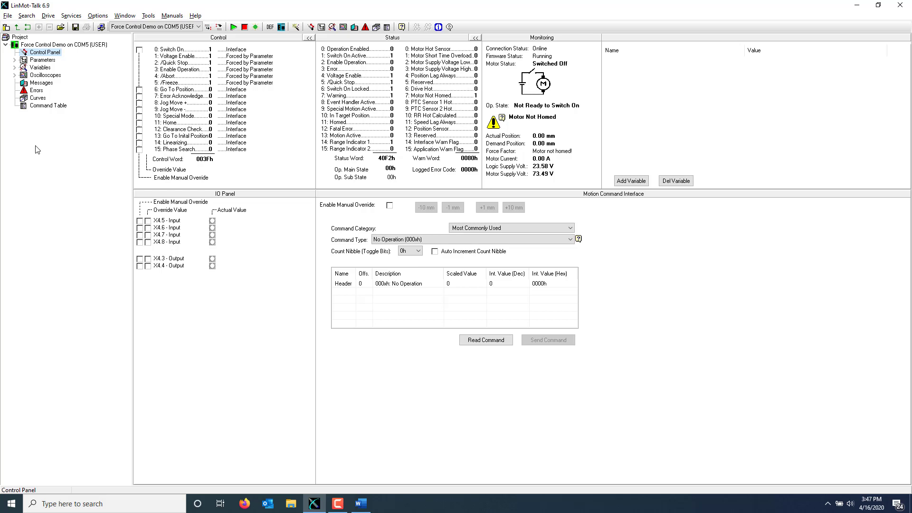
Step: Show the Diff Analog In -10V..10V parameters under Motion Control SW I/O Definitions
click(14, 60)
click(23, 75)
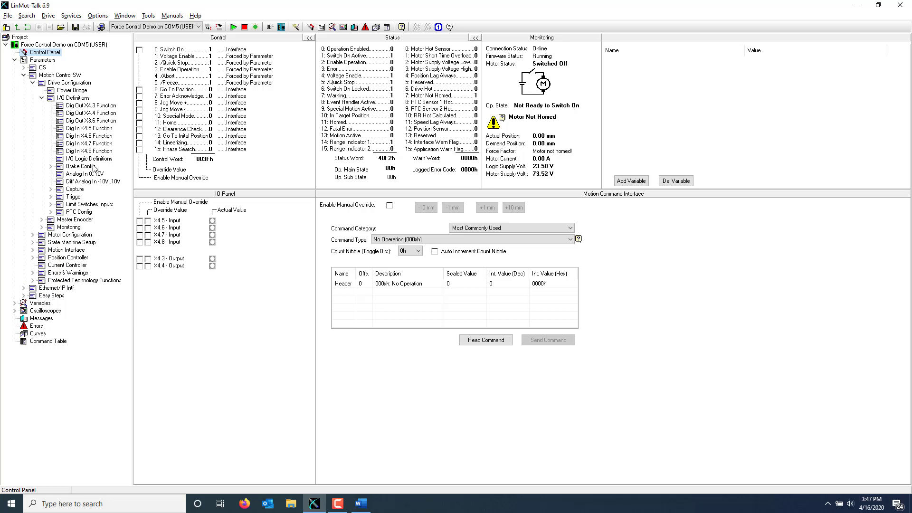
click(93, 182)
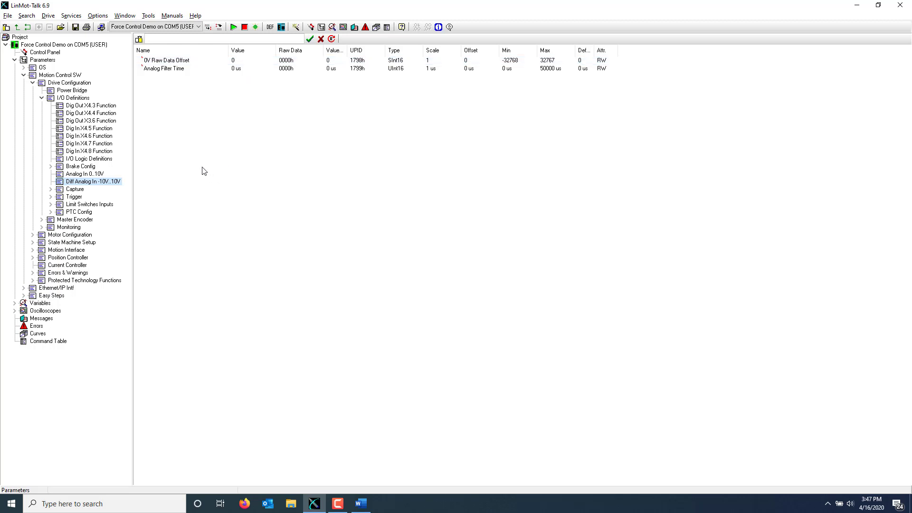
Step: Show MC SW Overview variables reading cyclically and select the X4.10/X4.11 Diff Analog Voltage reading
click(14, 303)
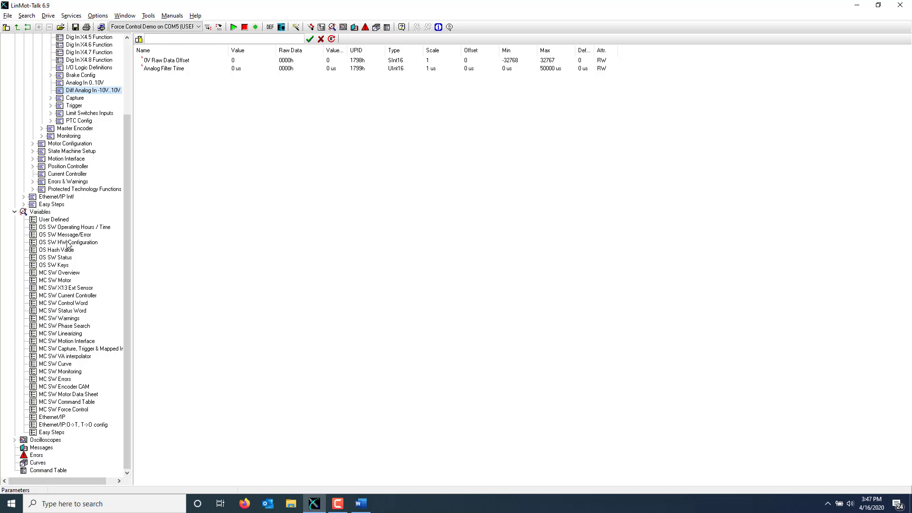
scroll(72, 237, up, 3)
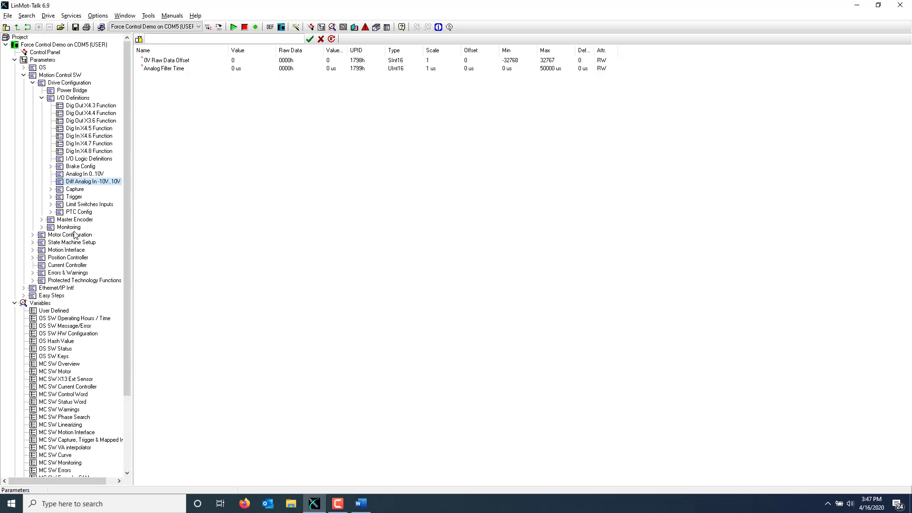
scroll(65, 274, down, 4)
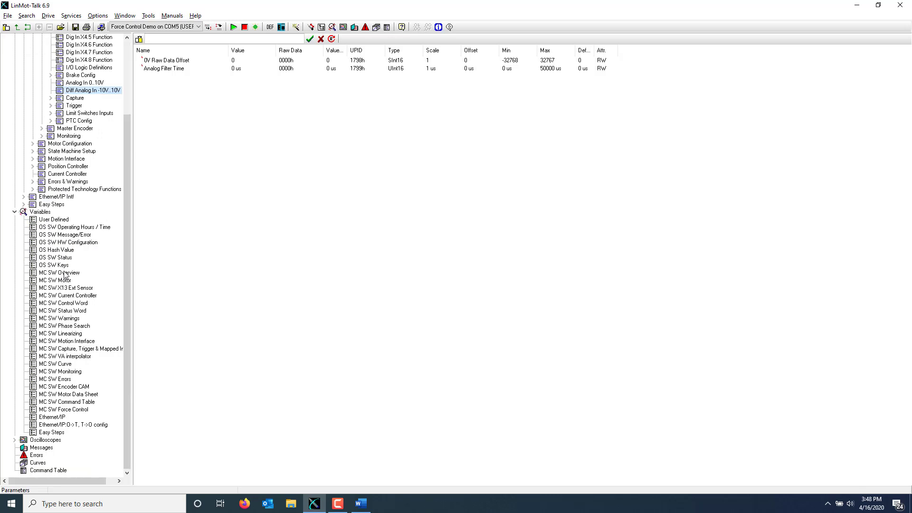
click(65, 273)
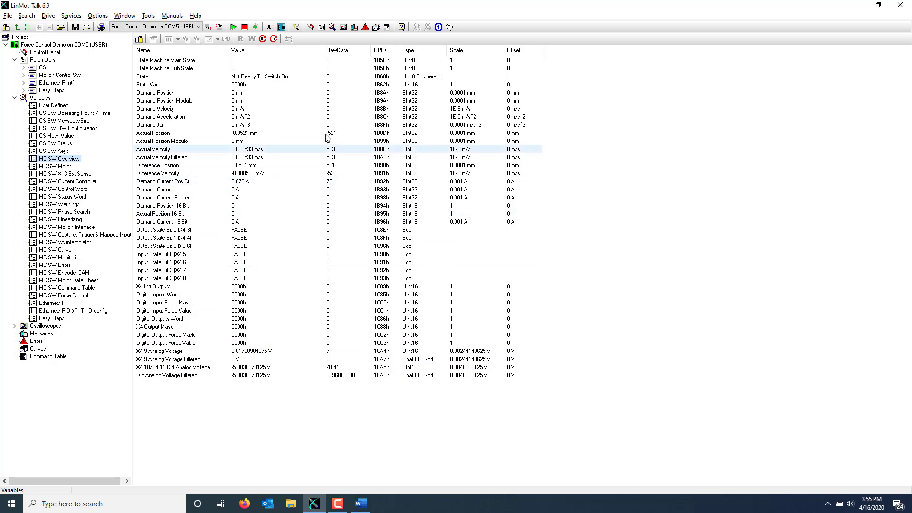
click(274, 41)
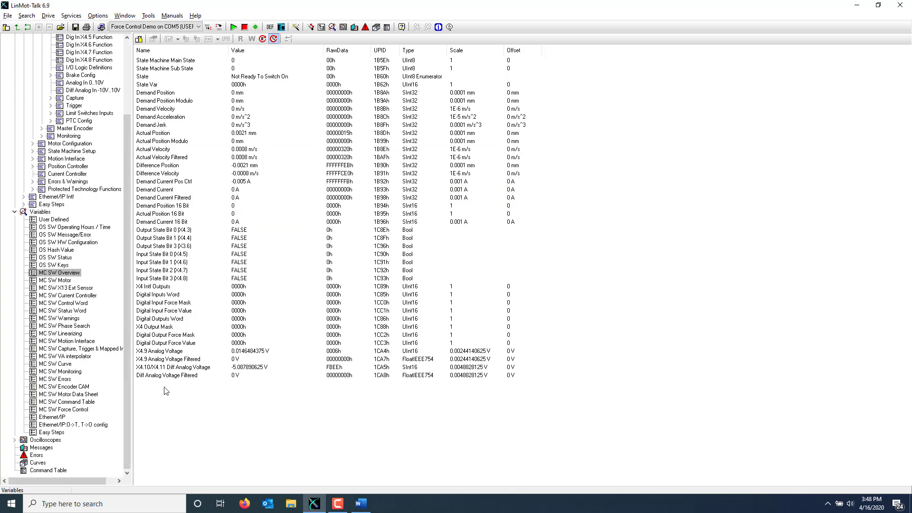
click(156, 367)
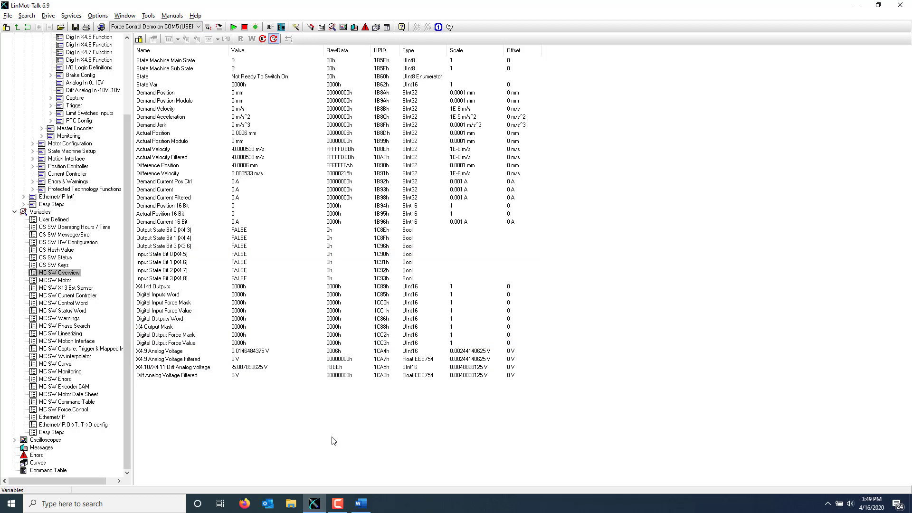
Step: Set the Raw Data Display Mode to Decimal
click(96, 16)
mouse_move(138, 58)
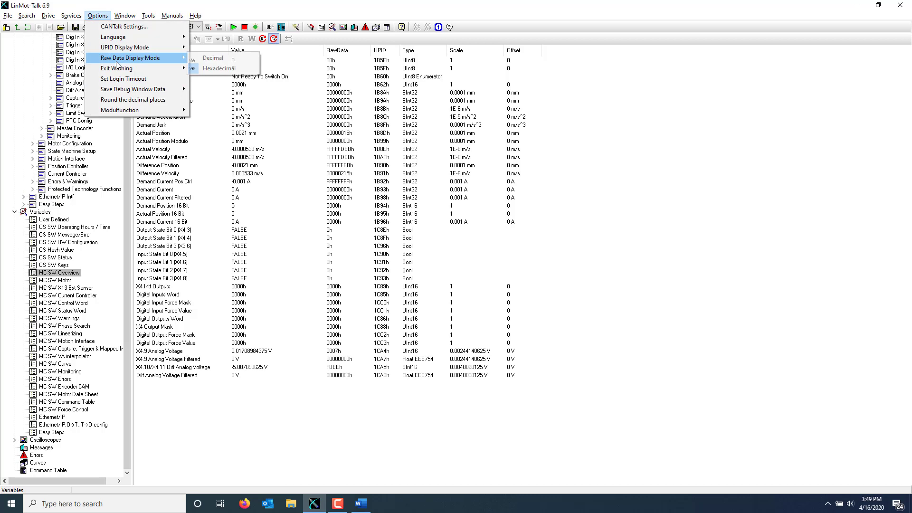
click(209, 59)
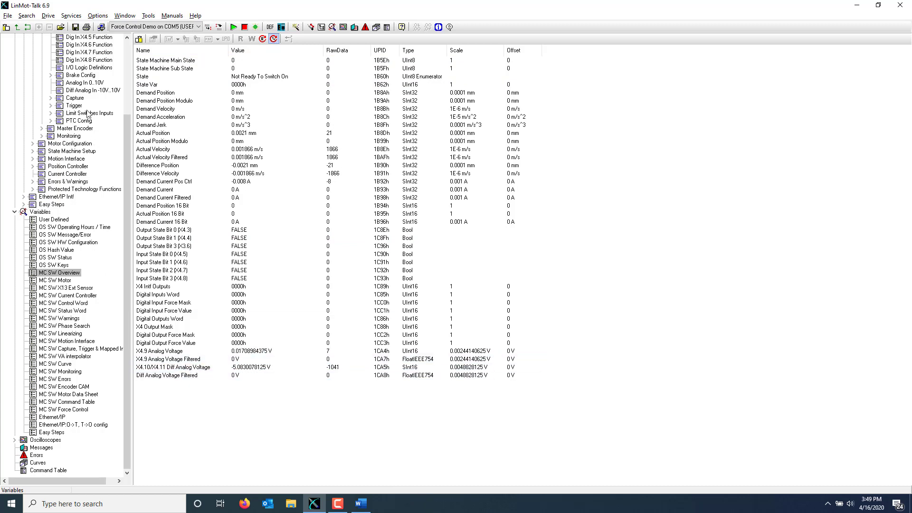
Step: Set the Diff Analog In 0V Raw Data Offset to 1042 and return to MC SW Overview
click(82, 94)
click(238, 62)
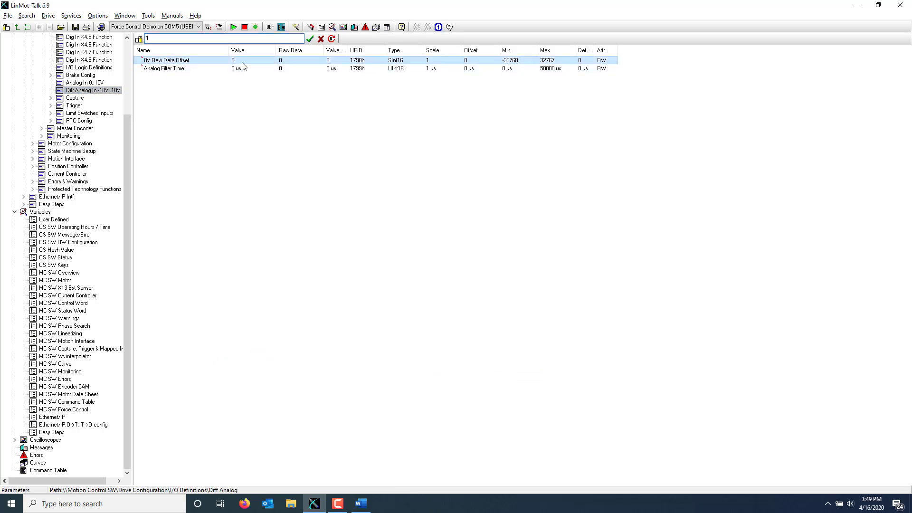
key(Return)
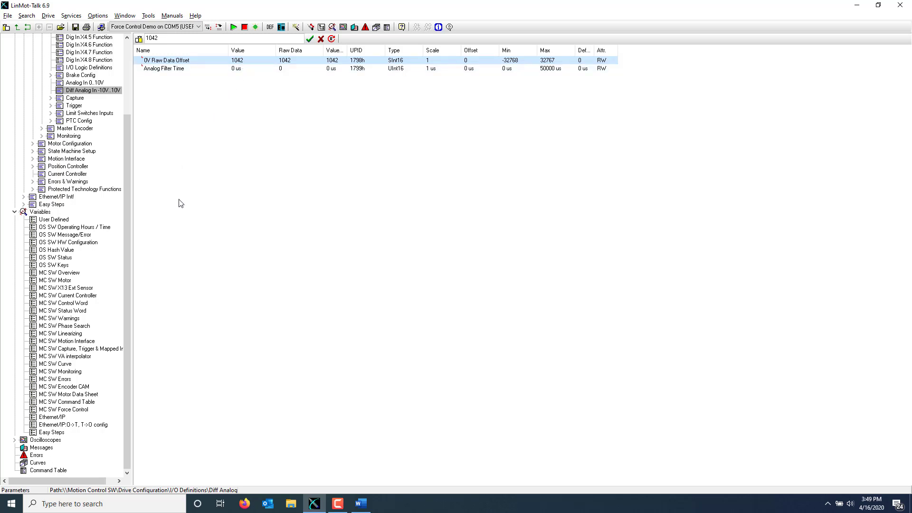
click(66, 274)
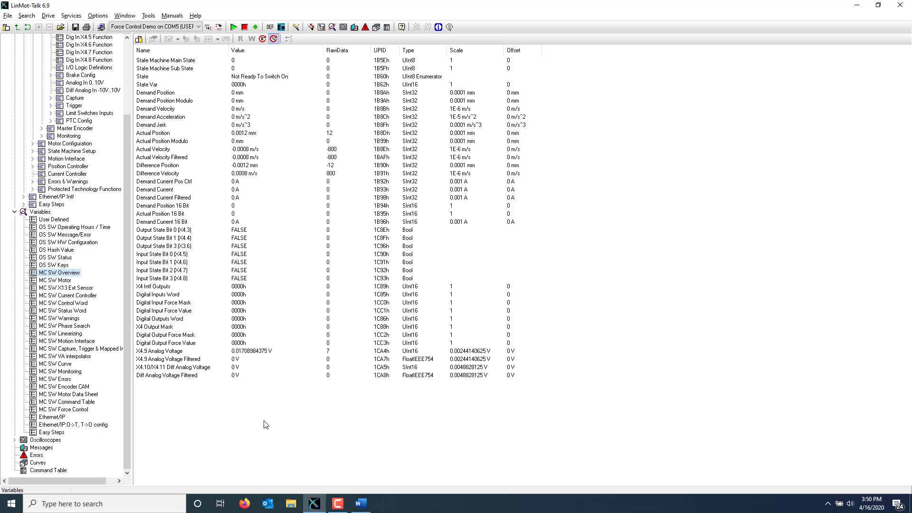
Step: Choose Diff Analog Input On X4.10/X4.11 as Analog Force Feedback input, stopping the firmware
scroll(263, 424, up, 2)
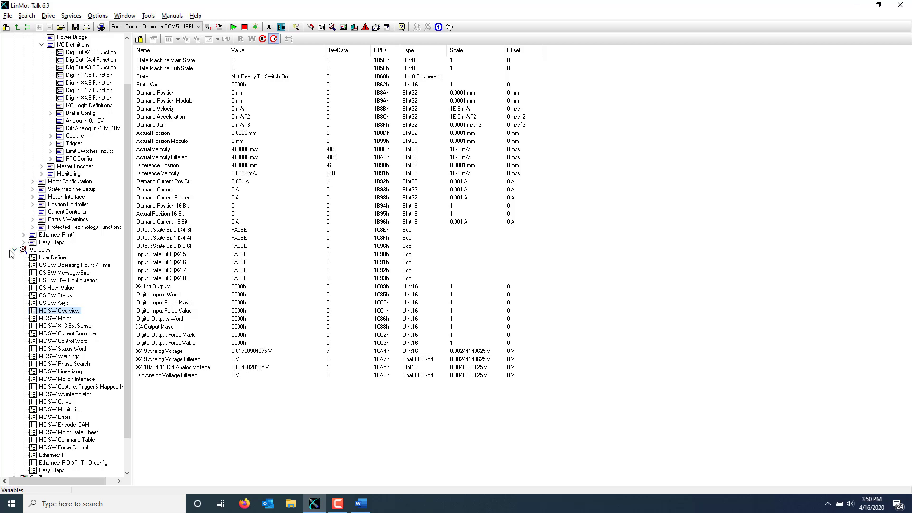
double_click(40, 250)
click(33, 280)
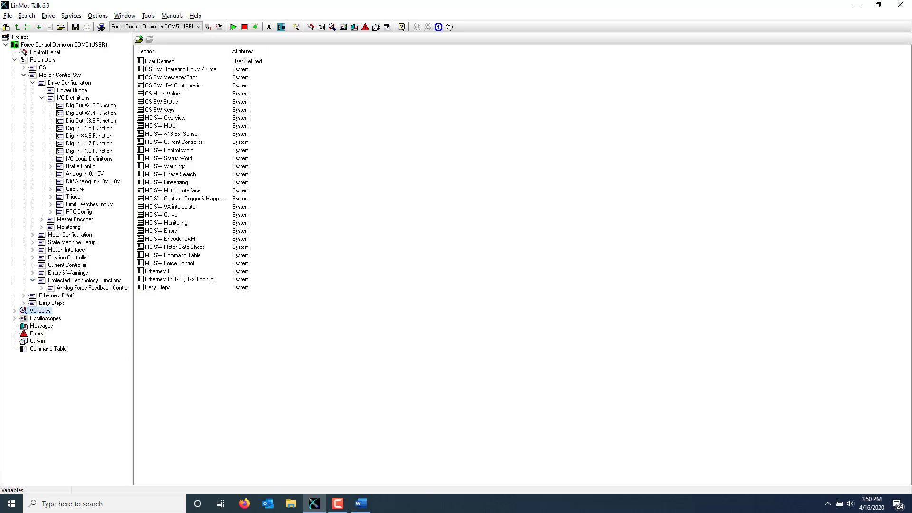
click(42, 288)
click(66, 296)
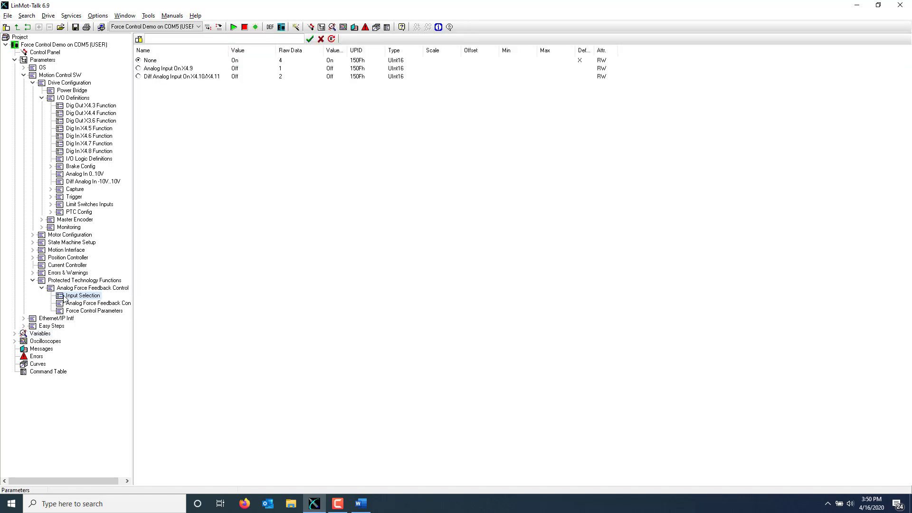
double_click(166, 79)
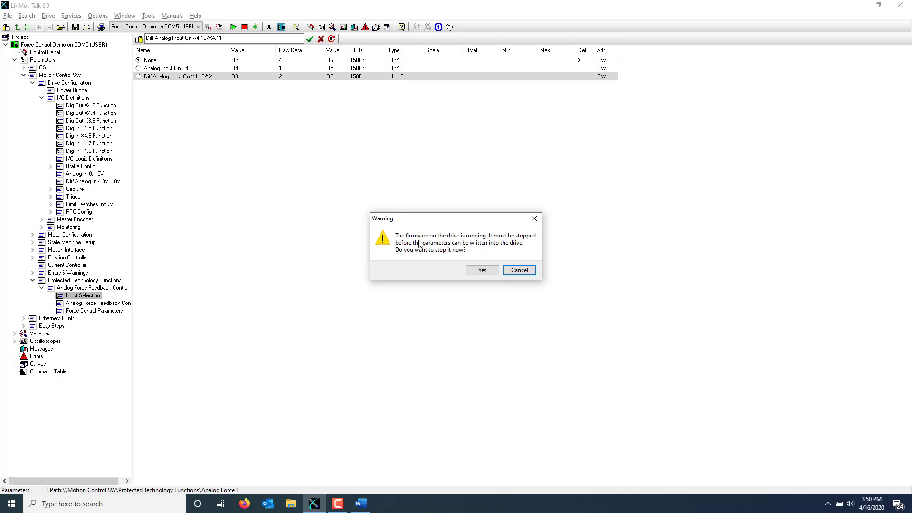
click(480, 270)
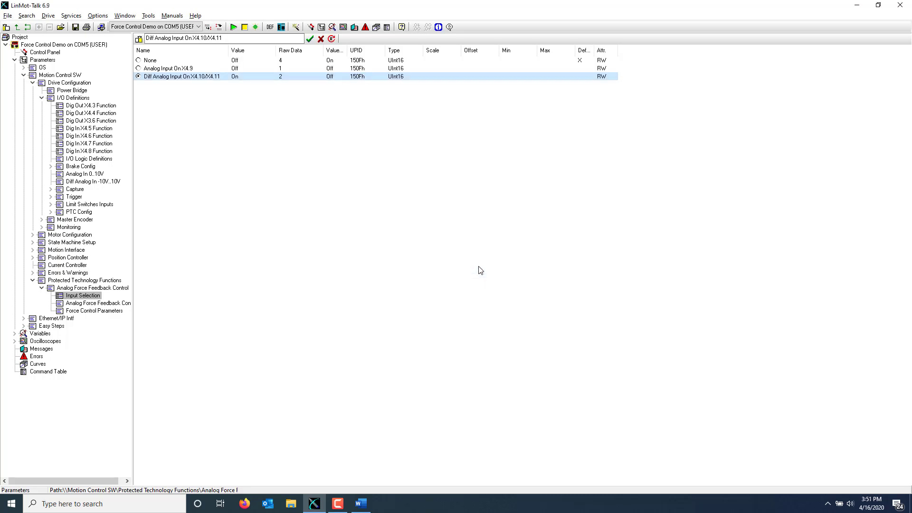
Step: Set force scaling to 0V/-10V Force -398.2 N and 10V Force 398.2 N, then reboot the drive
click(122, 304)
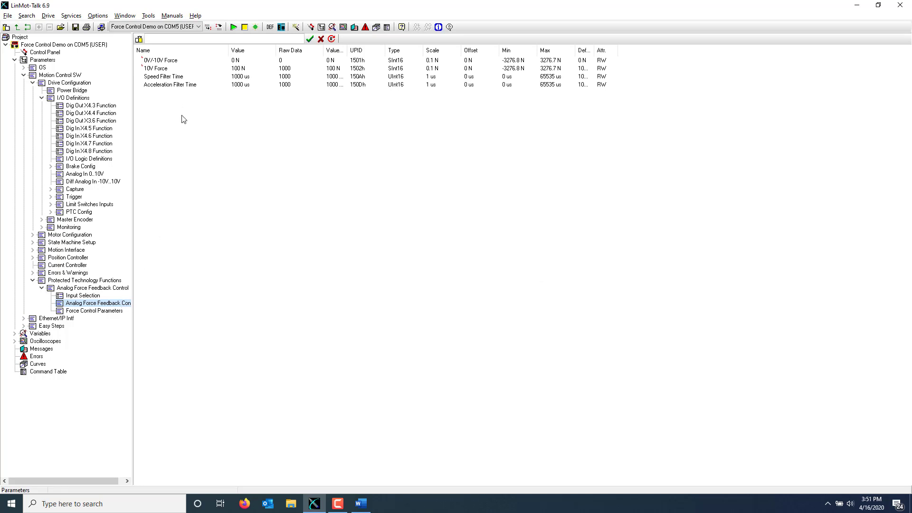
key(Tab)
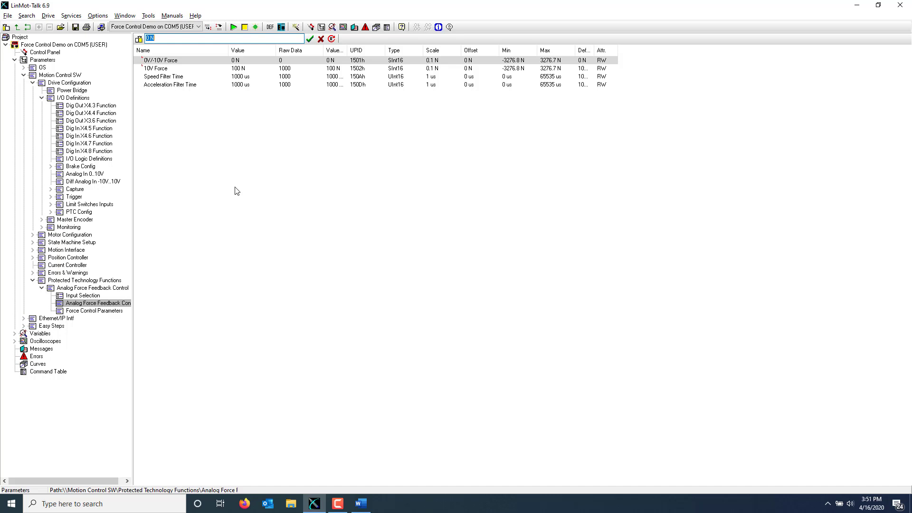
key(BackSpace)
text(-398.2)
key(Return)
click(225, 69)
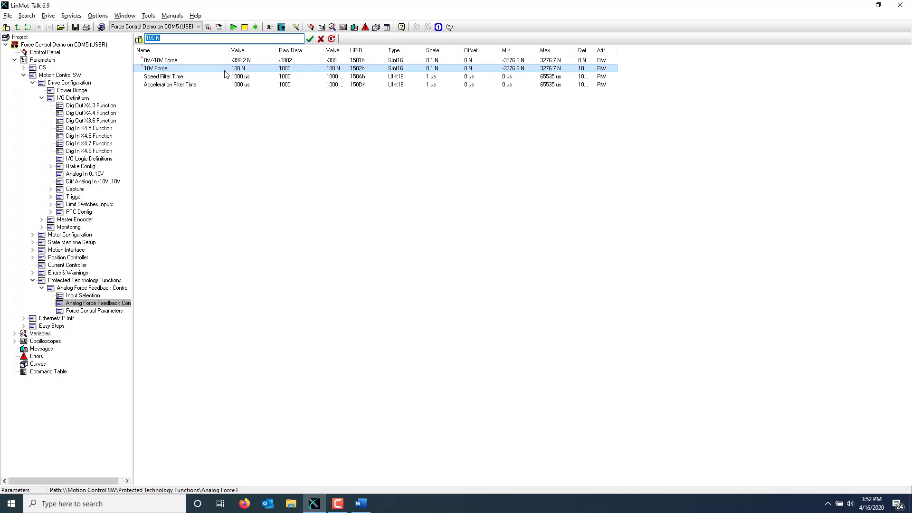
text(398.2)
key(Return)
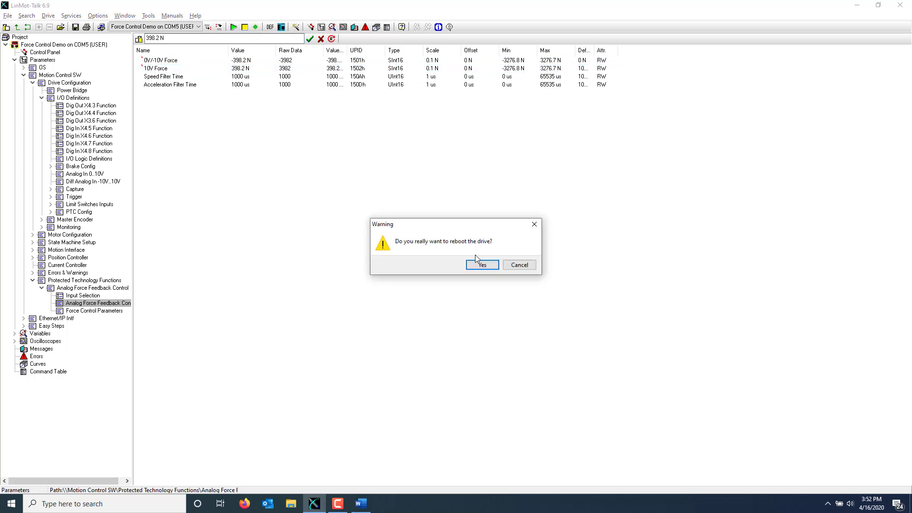
click(480, 263)
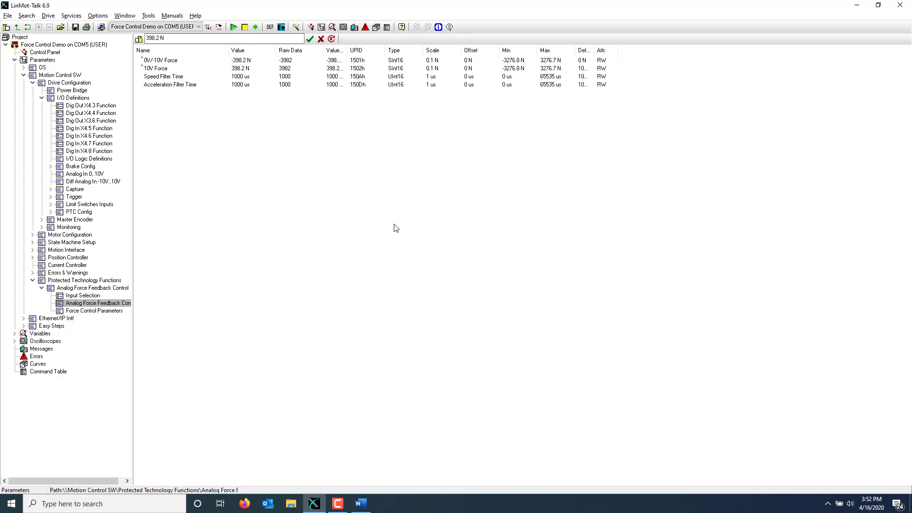
Step: Collapse Parameters, show the Control Panel, and expand Variables to MC SW Force Control
click(15, 60)
click(41, 53)
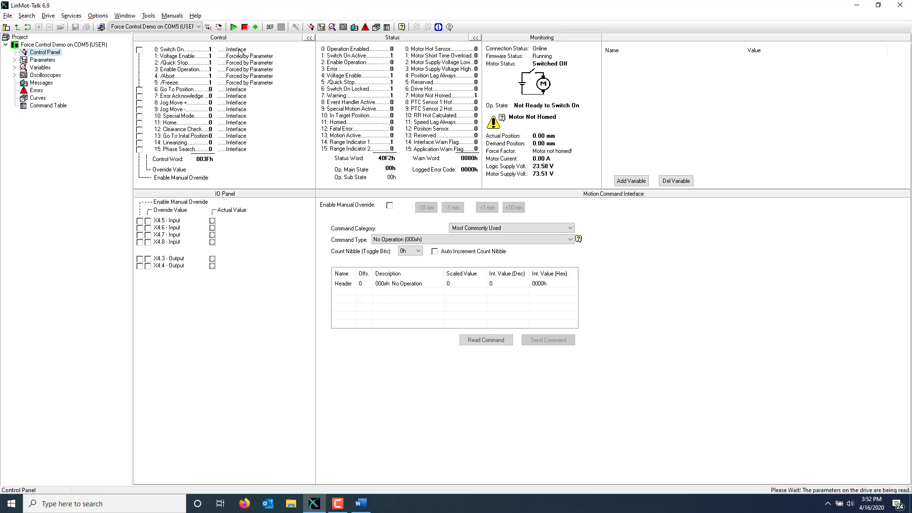
click(15, 68)
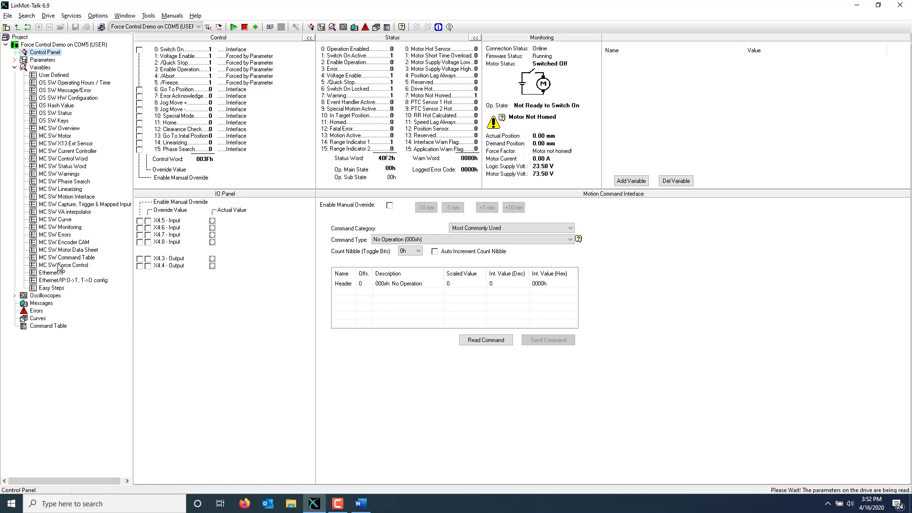
click(60, 265)
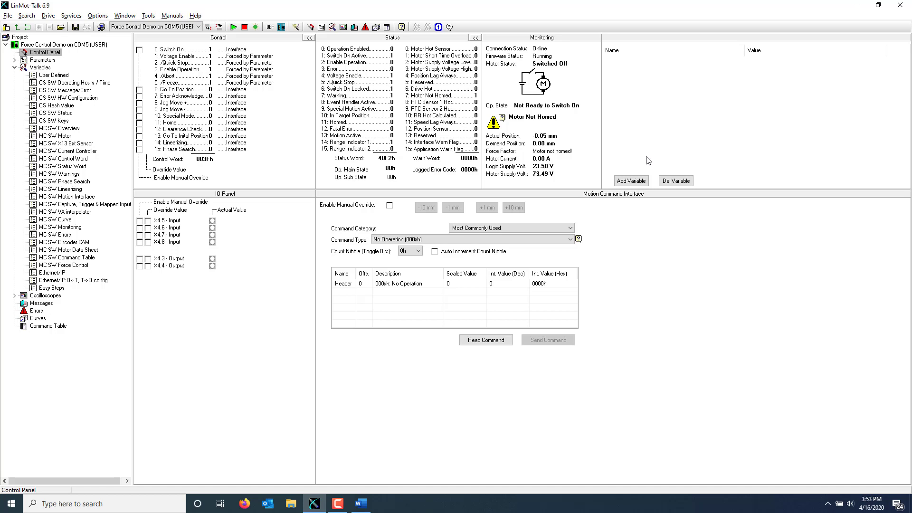
Step: Add Measured Force from MC SW Force Control to the control panel's monitoring list
click(636, 181)
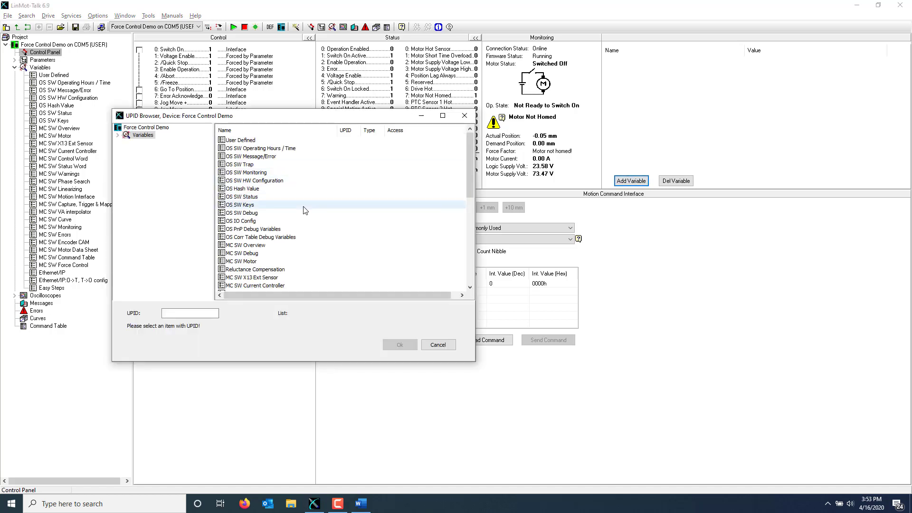
scroll(303, 209, down, 4)
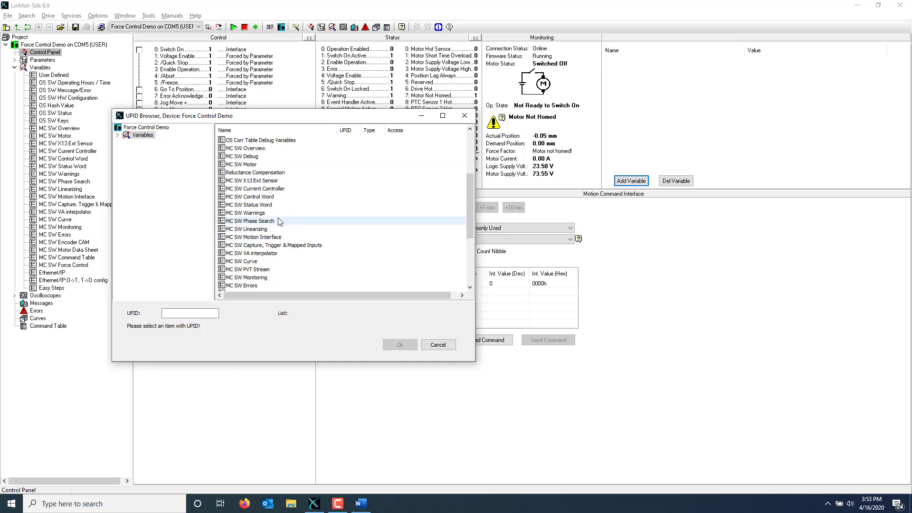
scroll(285, 209, down, 3)
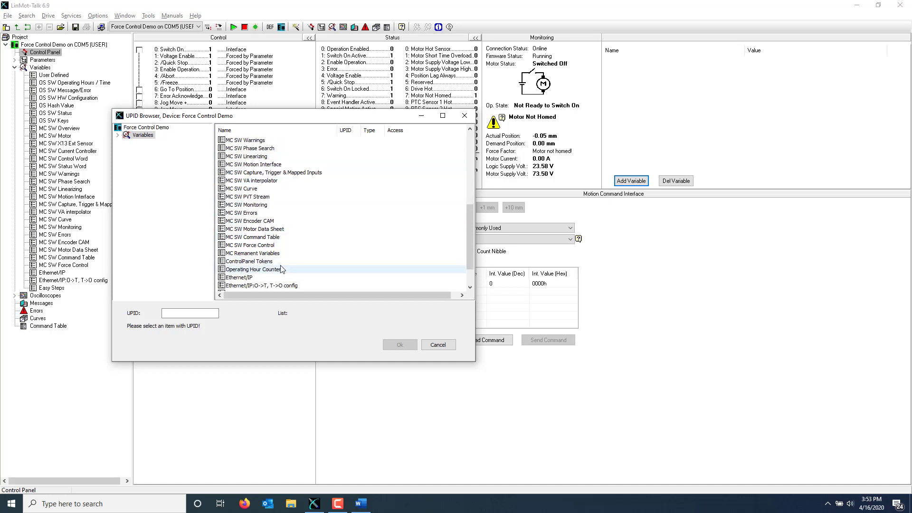
click(281, 246)
double_click(281, 247)
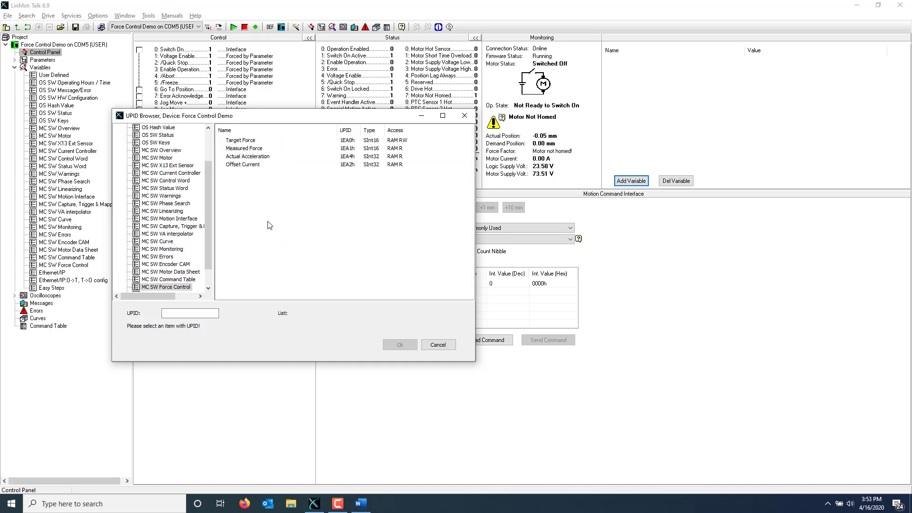
click(264, 150)
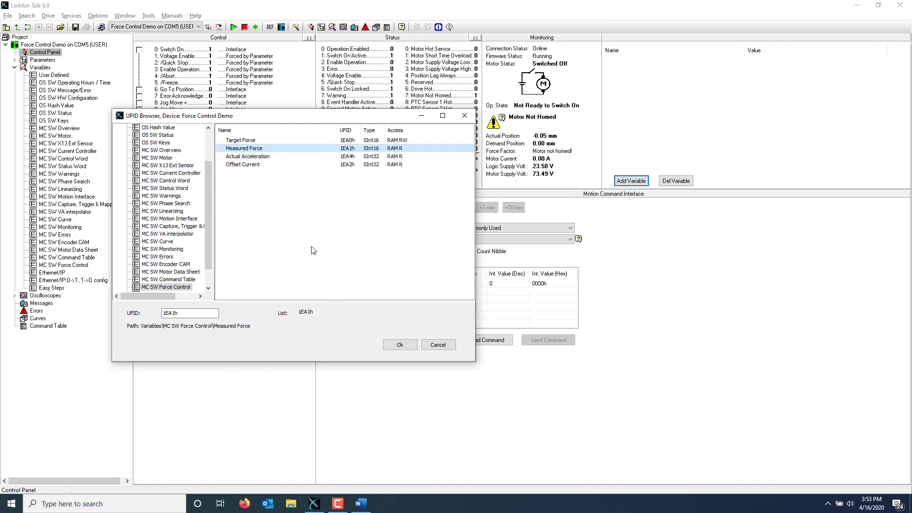
click(400, 344)
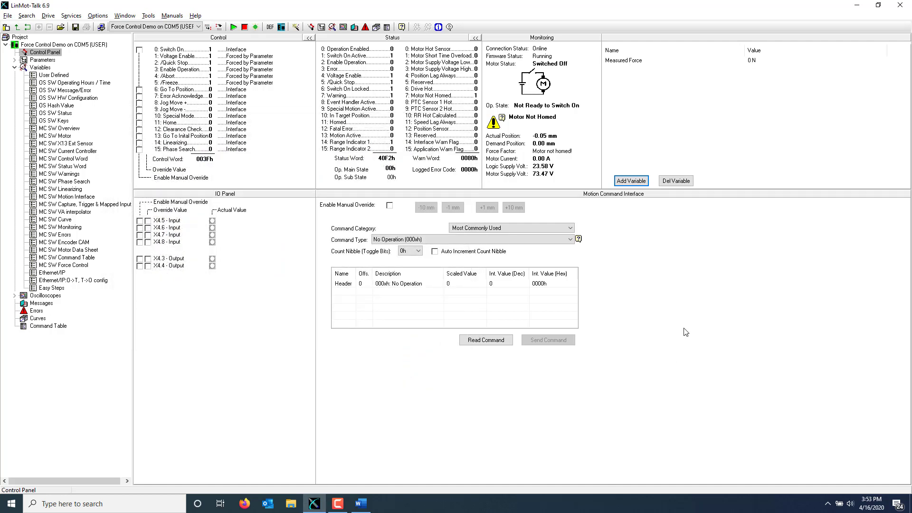